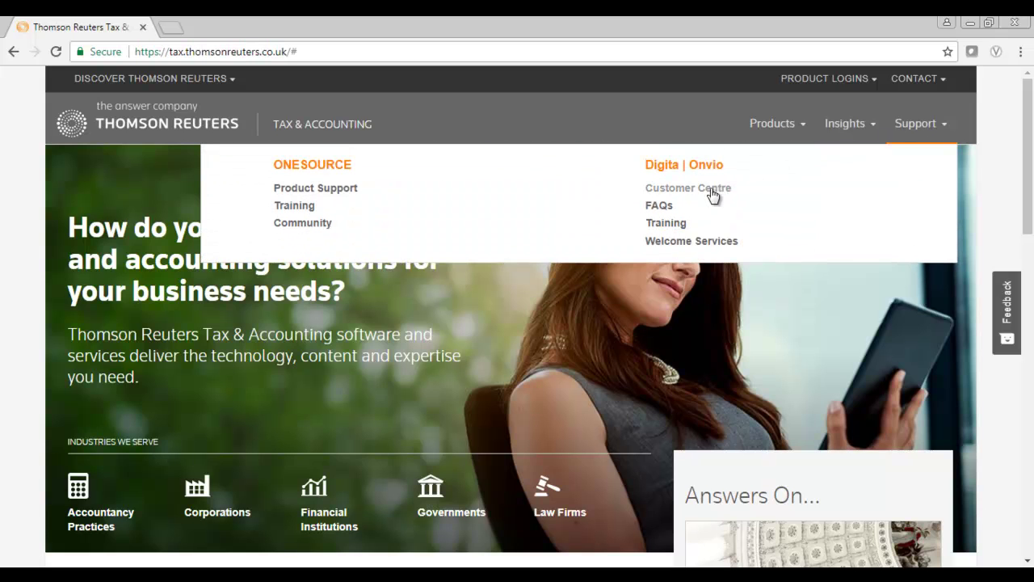
Step: Go to the Digita | Onvio Customer Centre page from the Support menu
click(706, 194)
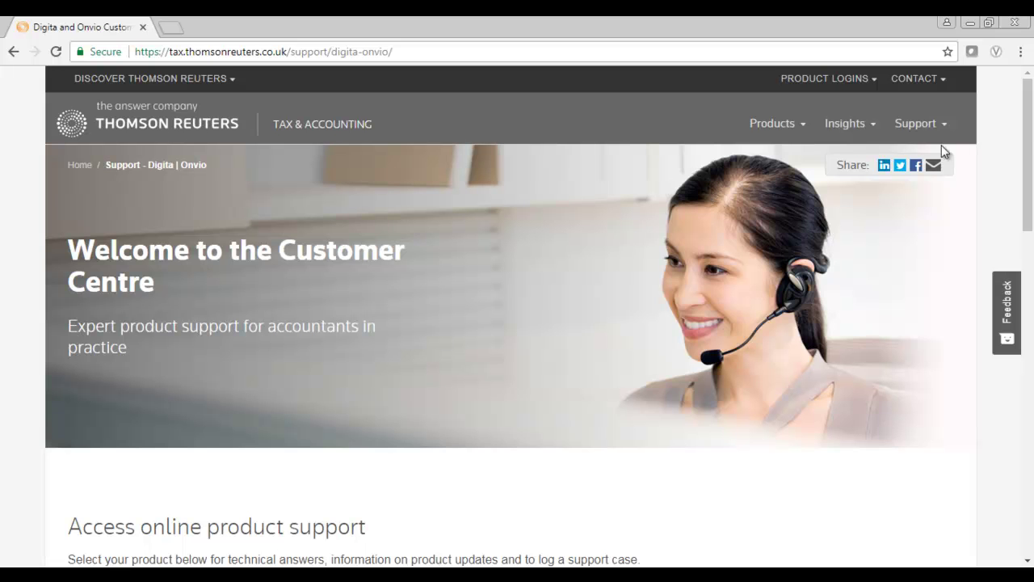
Step: Open Accounts Production support under Digita solutions and choose View/Create Case
drag(1030, 131, 1033, 261)
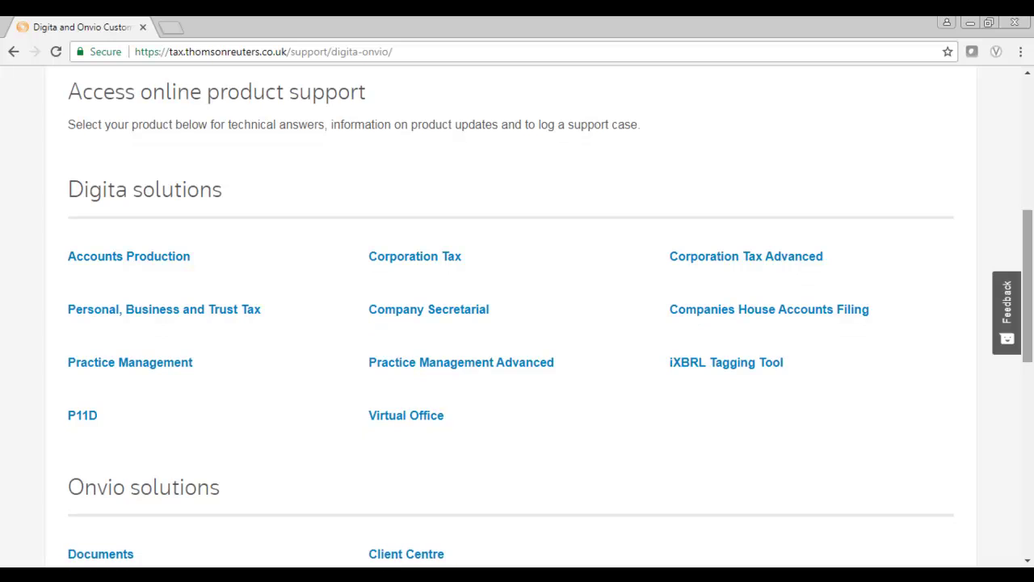
click(165, 266)
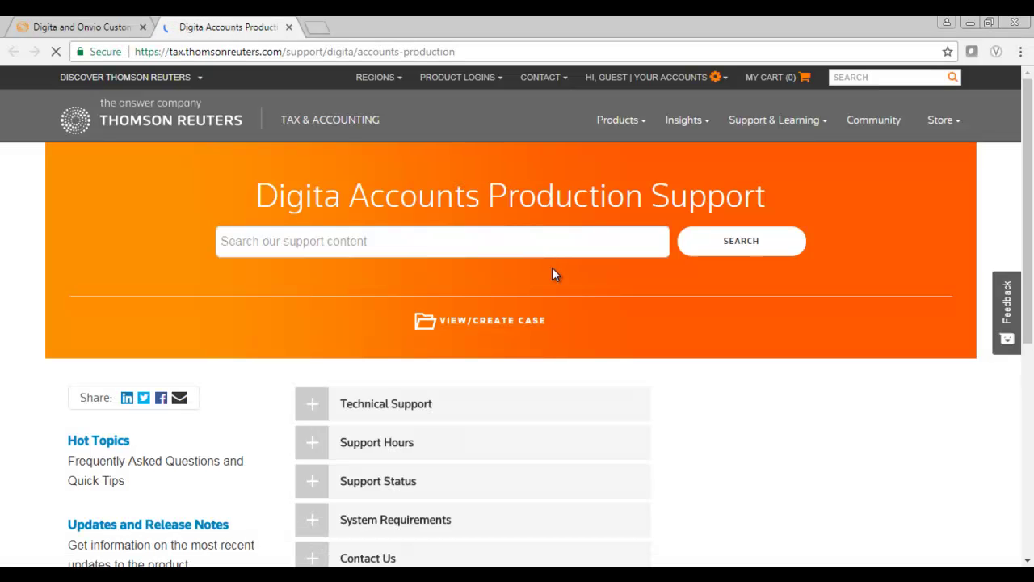
click(473, 321)
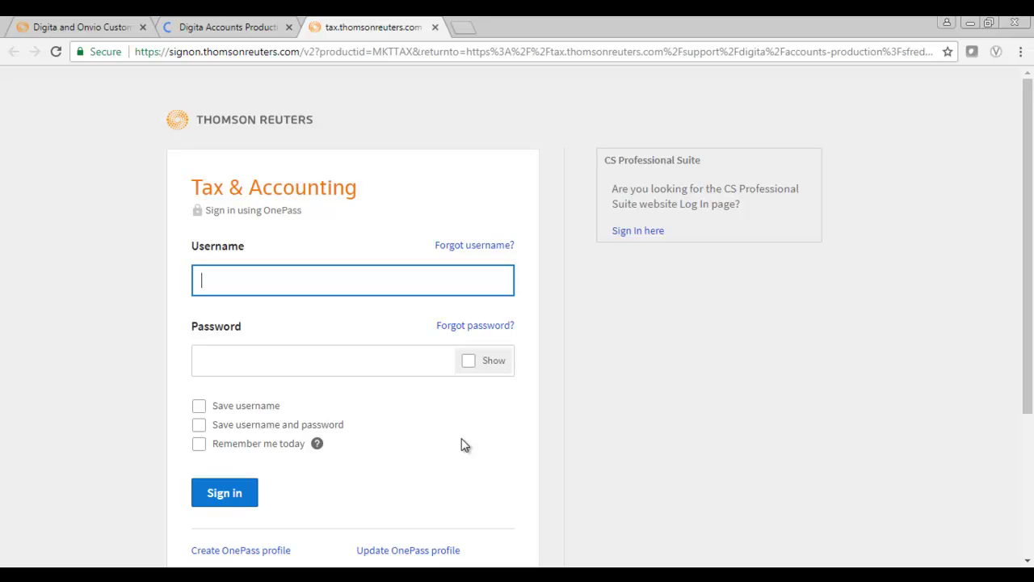
Step: Start a new OnePass profile and submit your email address to continue
click(240, 550)
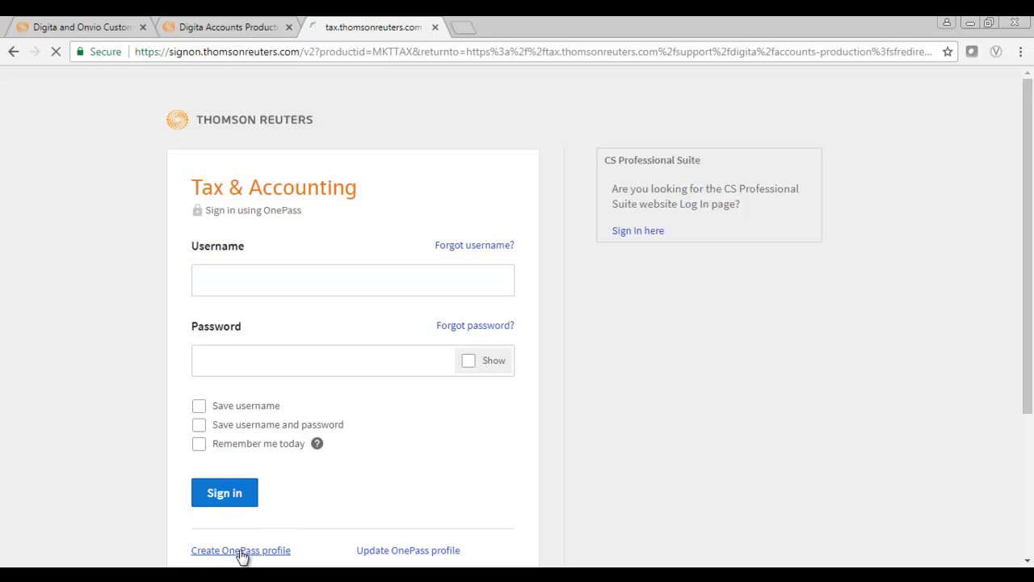
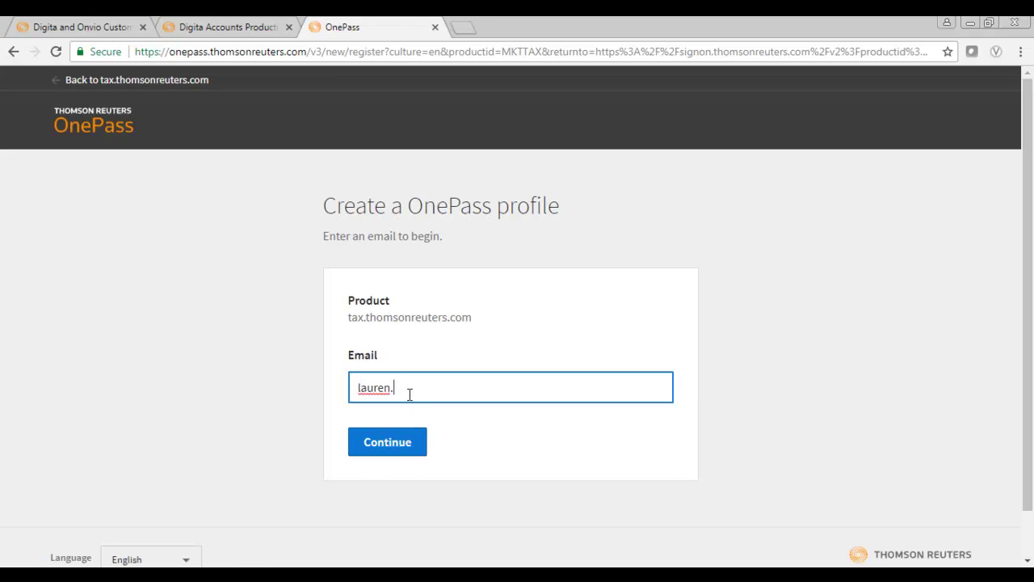
click(387, 446)
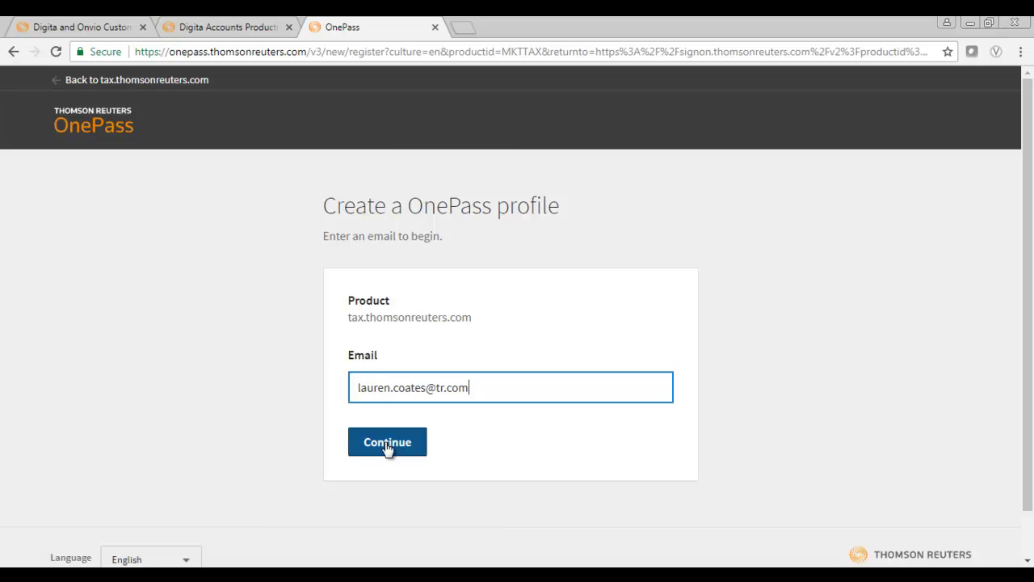
click(387, 445)
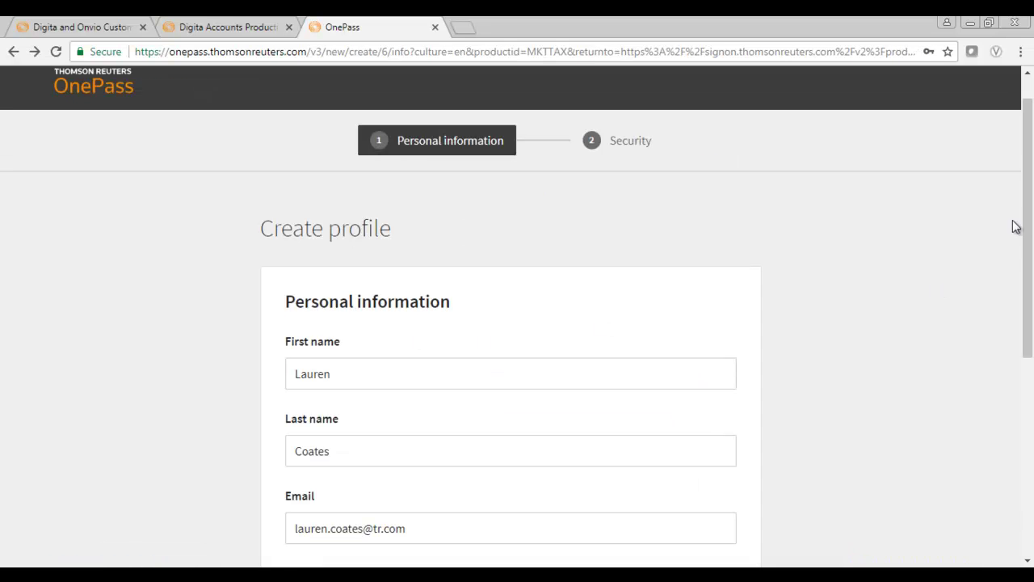
Step: Accept the pre-filled personal details, then enter a username and password
drag(1024, 207, 1032, 343)
click(305, 525)
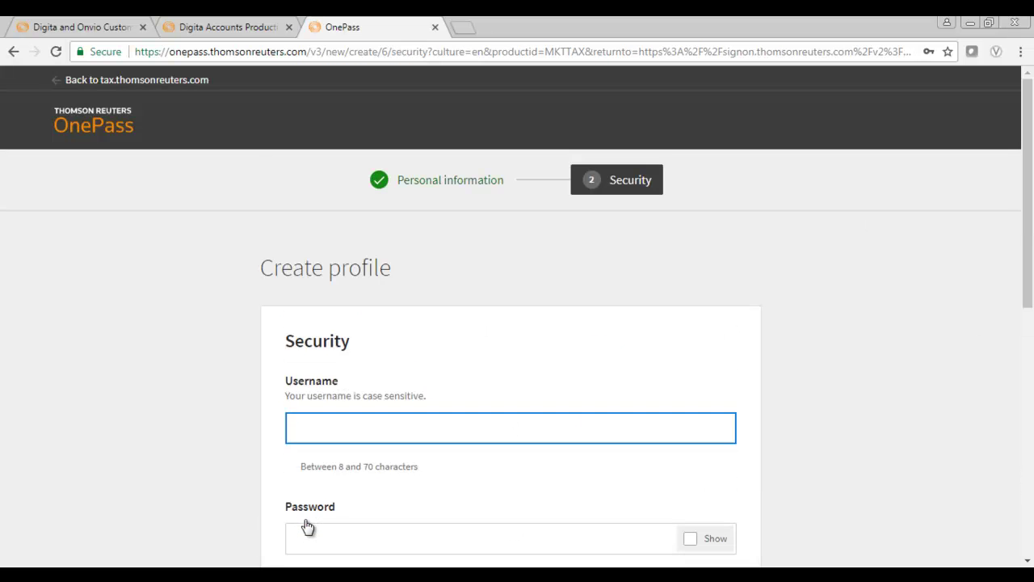
click(307, 526)
text(••••••••)
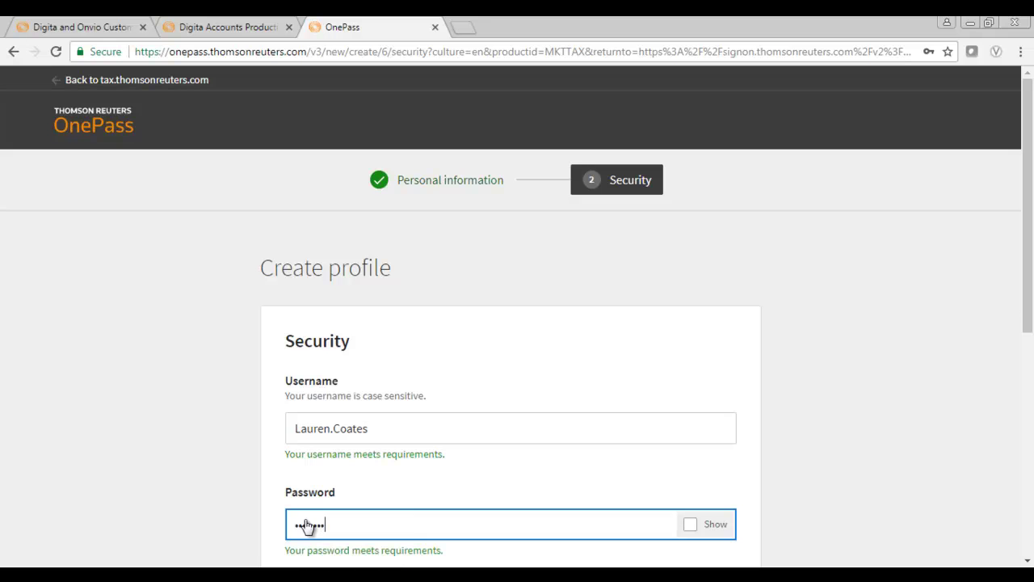
key(Tab)
Step: Confirm the password, answer the city-of-birth security question, create the profile and continue to tax.thomsonreuters.com
drag(1028, 212, 1026, 334)
click(618, 264)
text(••••••••)
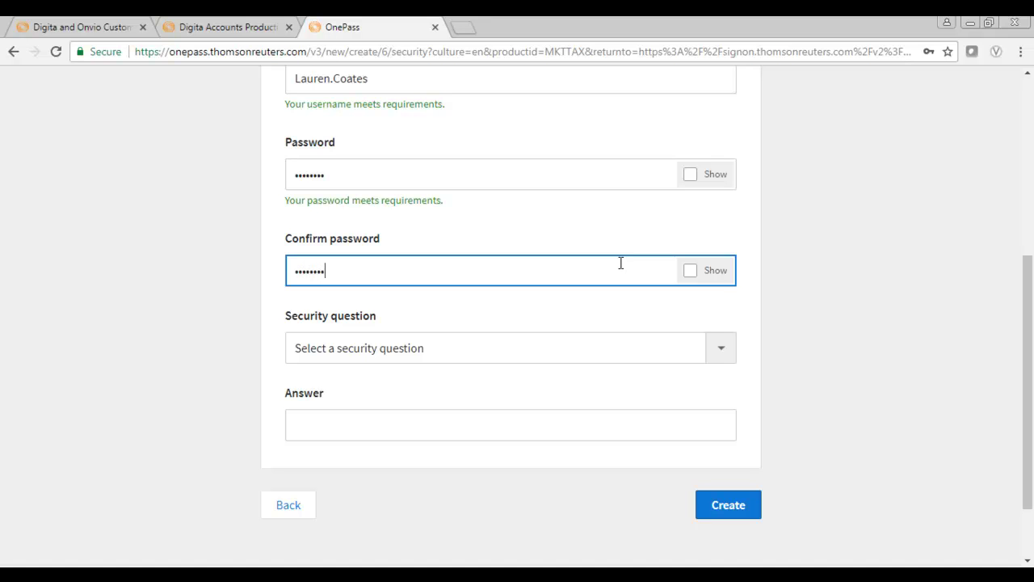
click(714, 349)
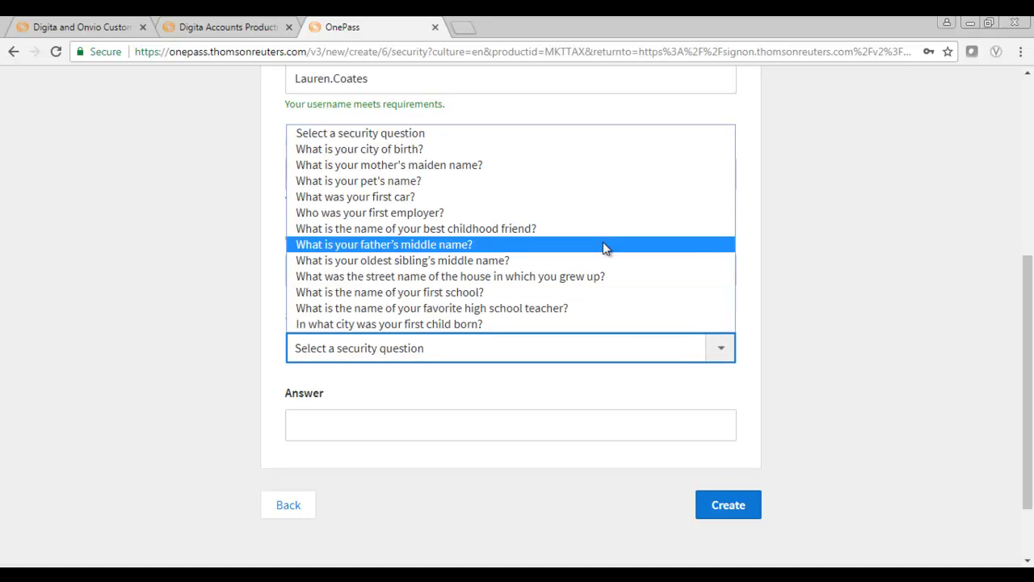
click(576, 159)
click(491, 420)
text(Exeter)
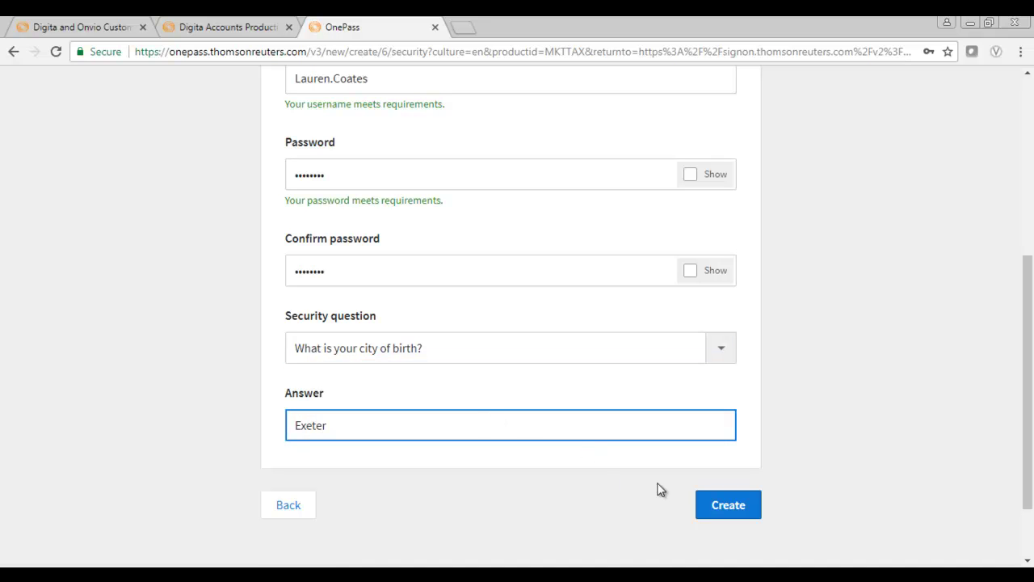
click(716, 512)
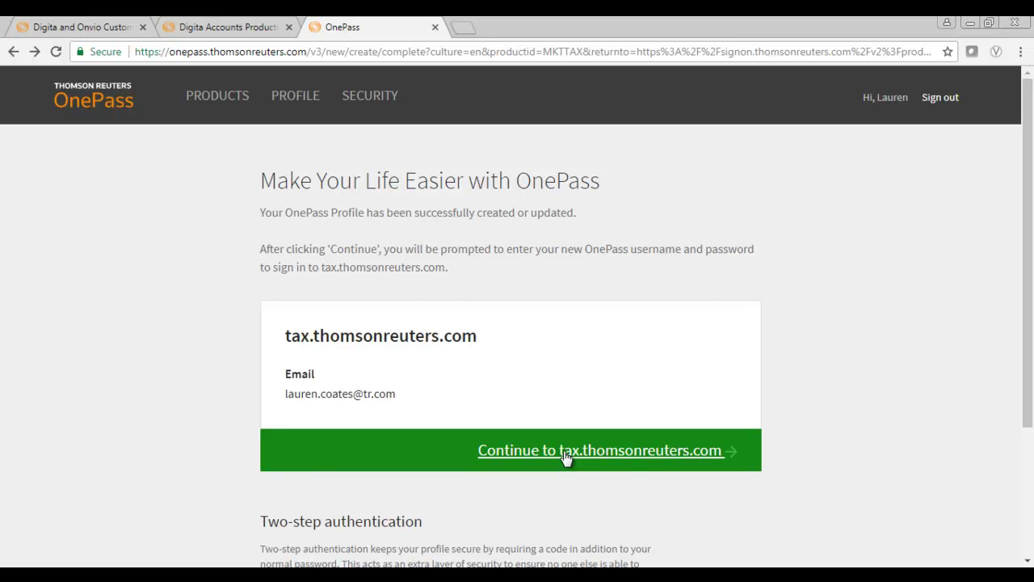
click(566, 457)
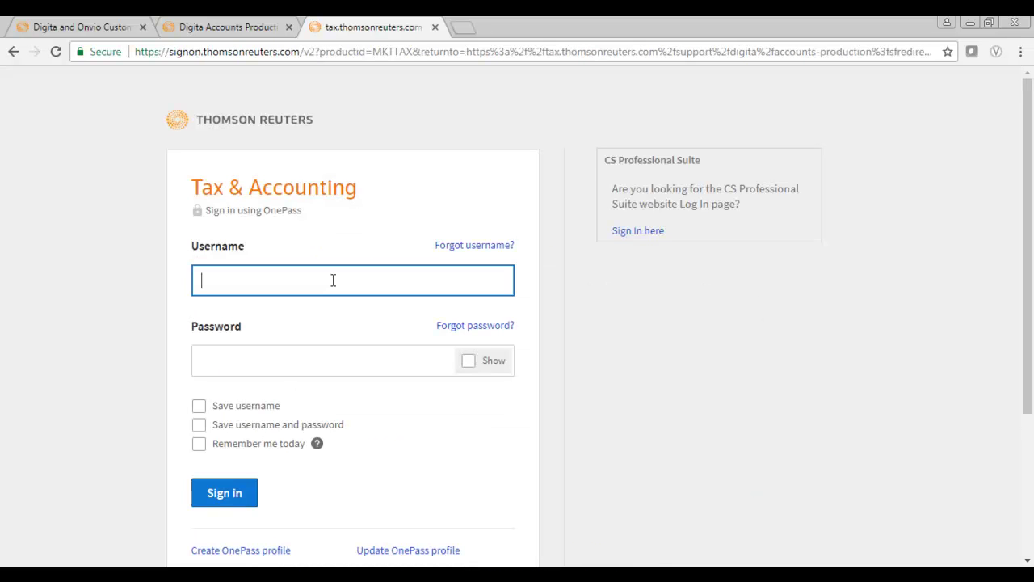
Step: Sign in with the new username and password, with 'Remember me today' ticked
key(Tab)
text(********)
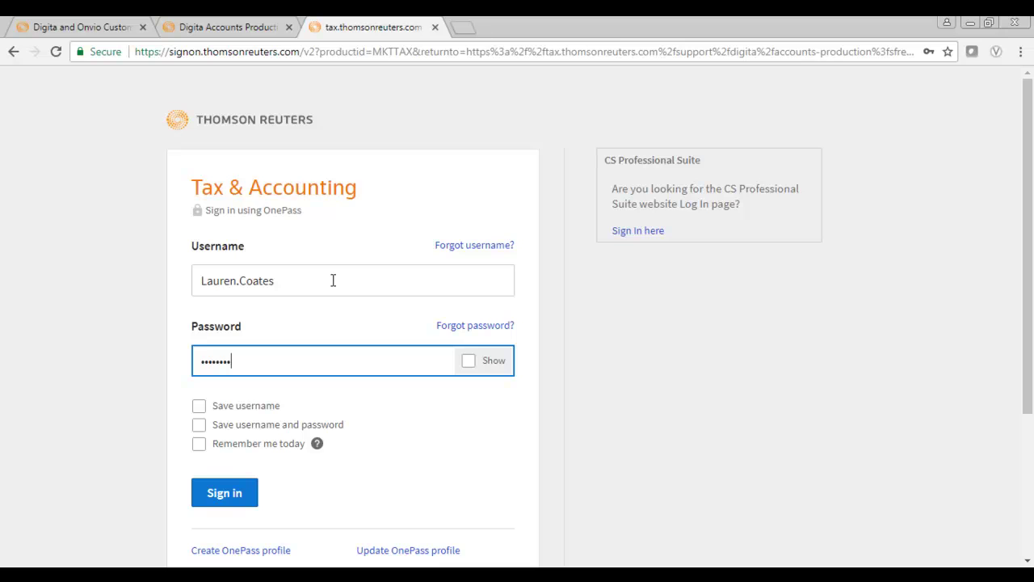
click(200, 429)
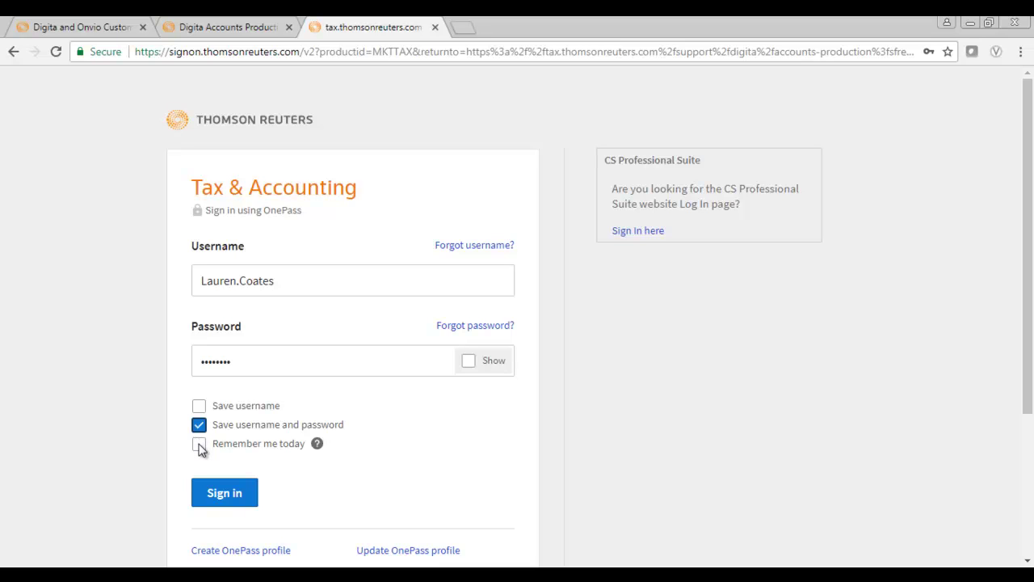
click(200, 446)
click(219, 495)
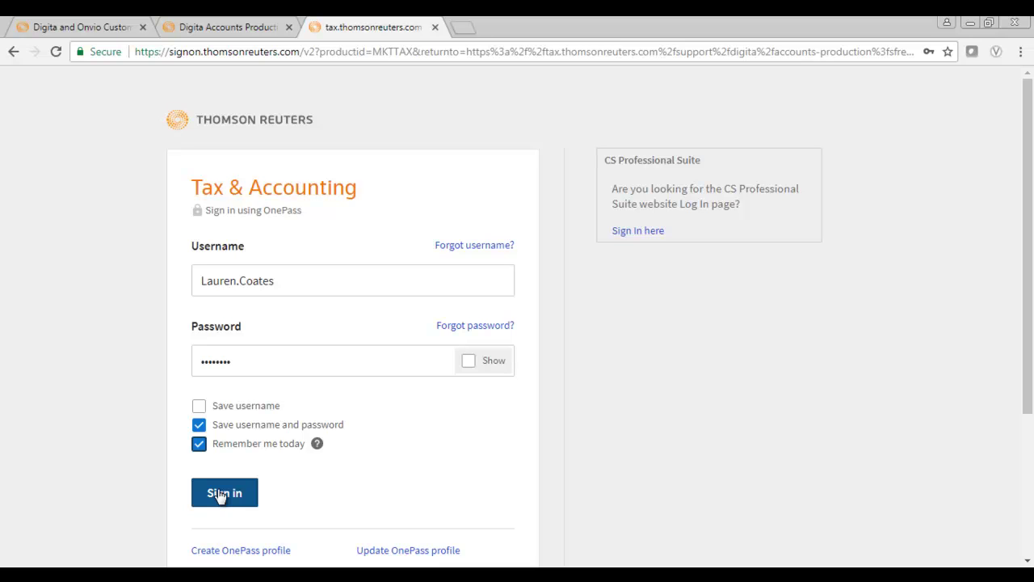
click(219, 494)
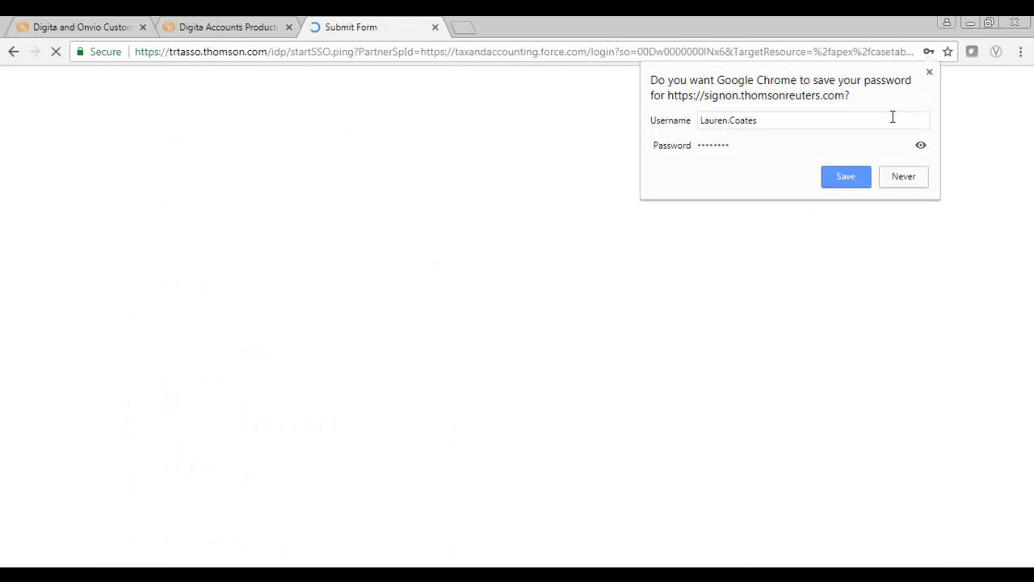
click(929, 73)
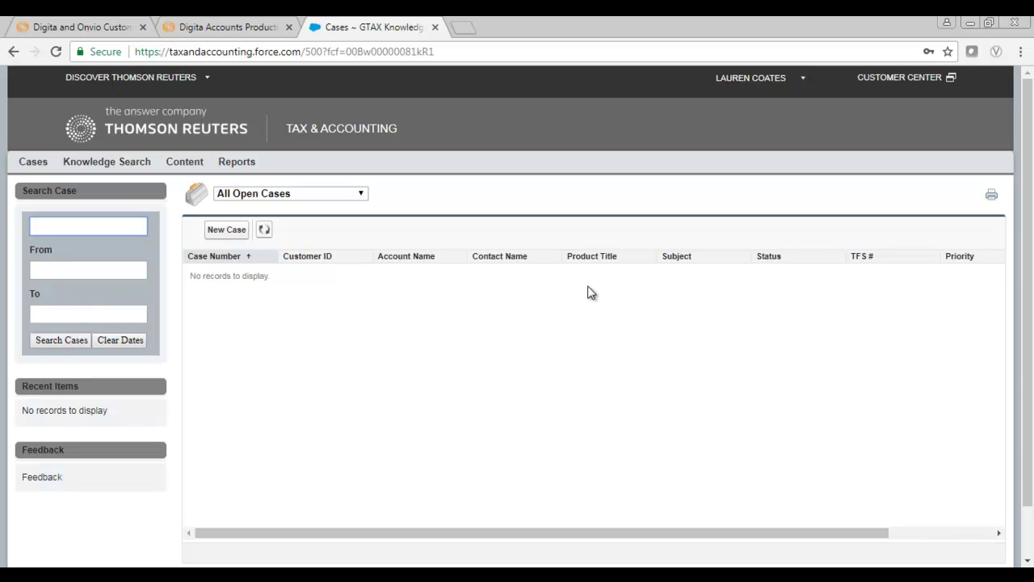
Step: Create a New Case from the empty Cases list
click(231, 234)
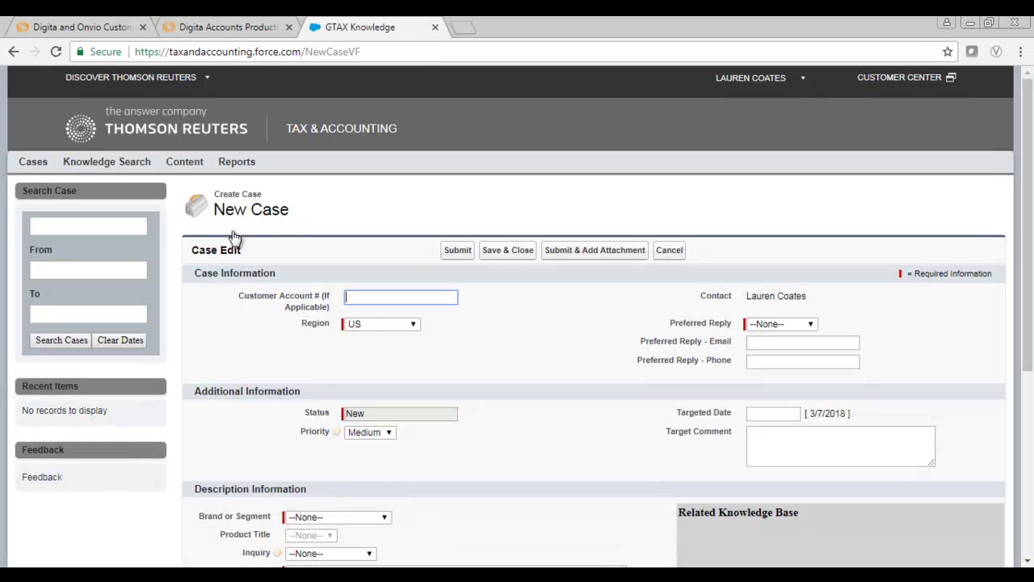
Step: Choose UK as the case Region and Email as the Preferred Reply
click(396, 330)
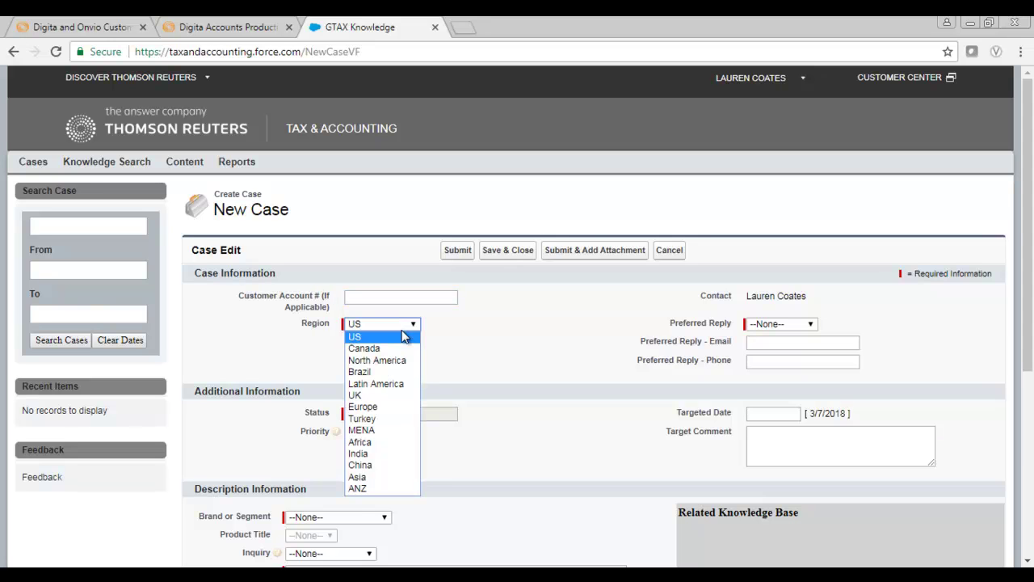
click(387, 397)
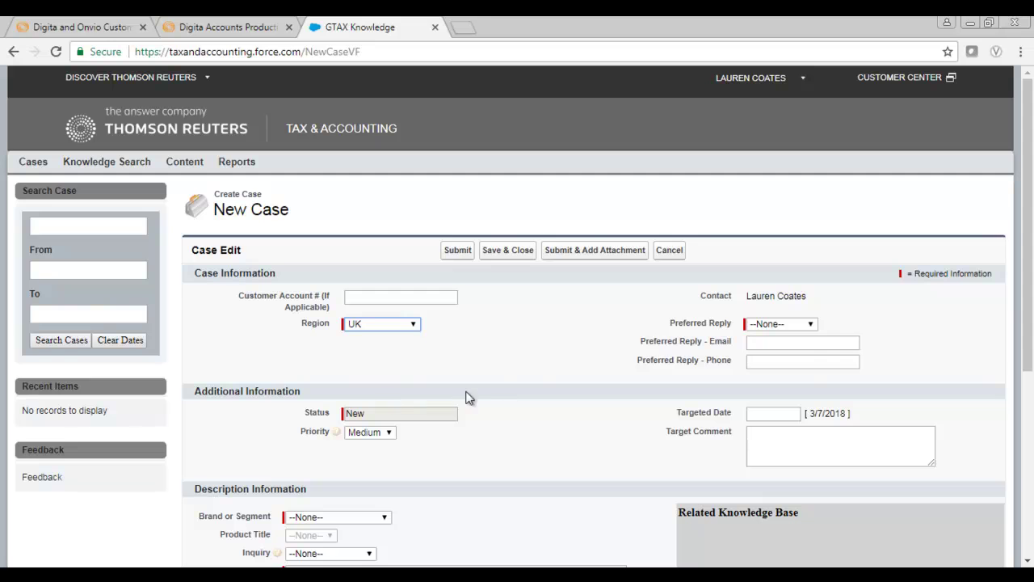
click(763, 326)
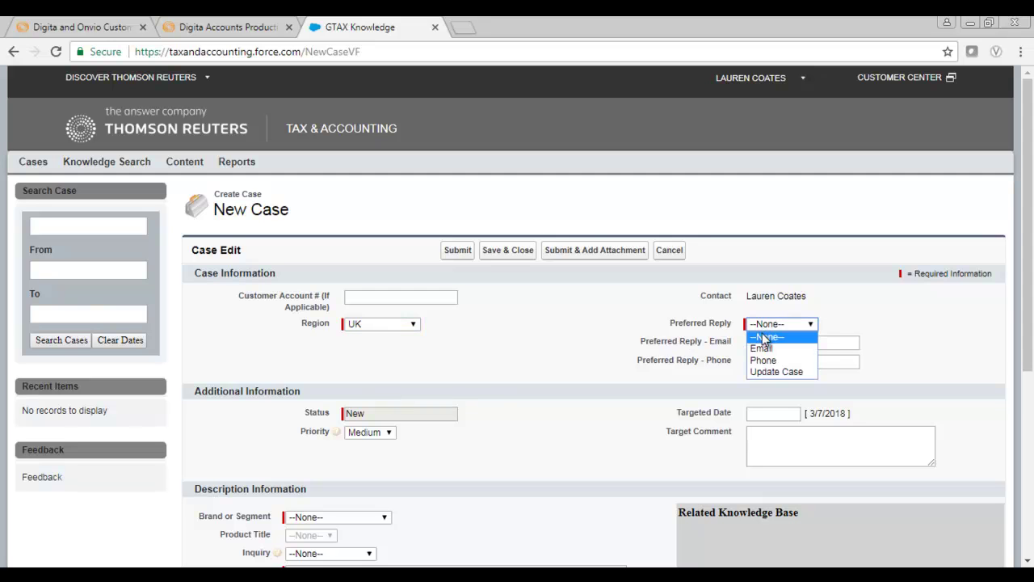
click(761, 348)
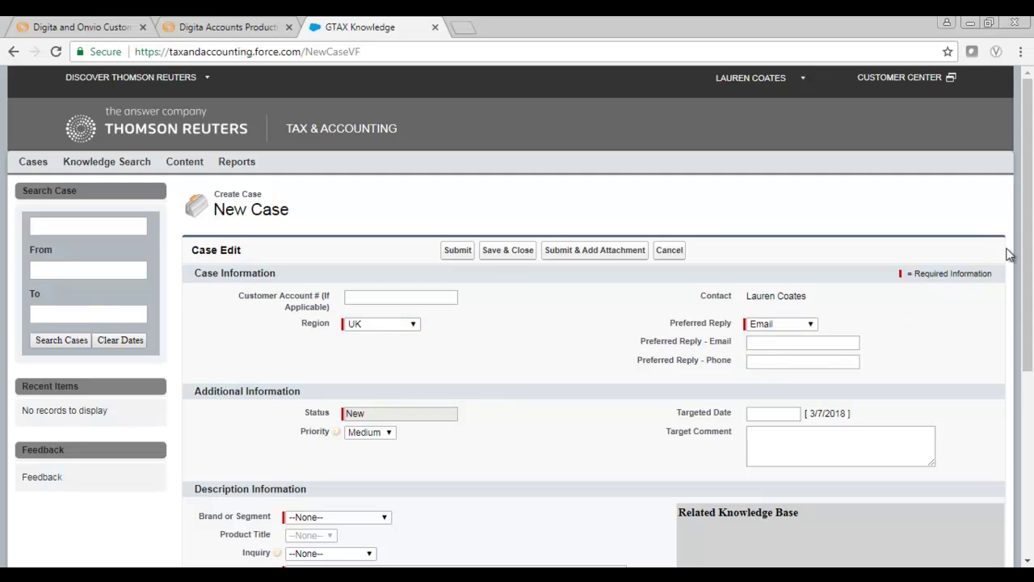
drag(1028, 258, 1027, 355)
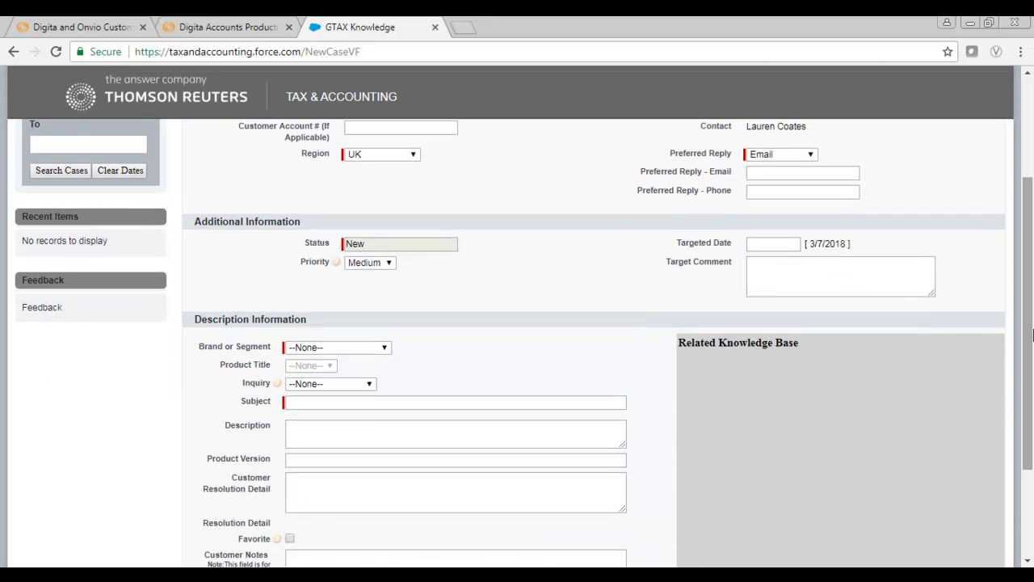
click(389, 267)
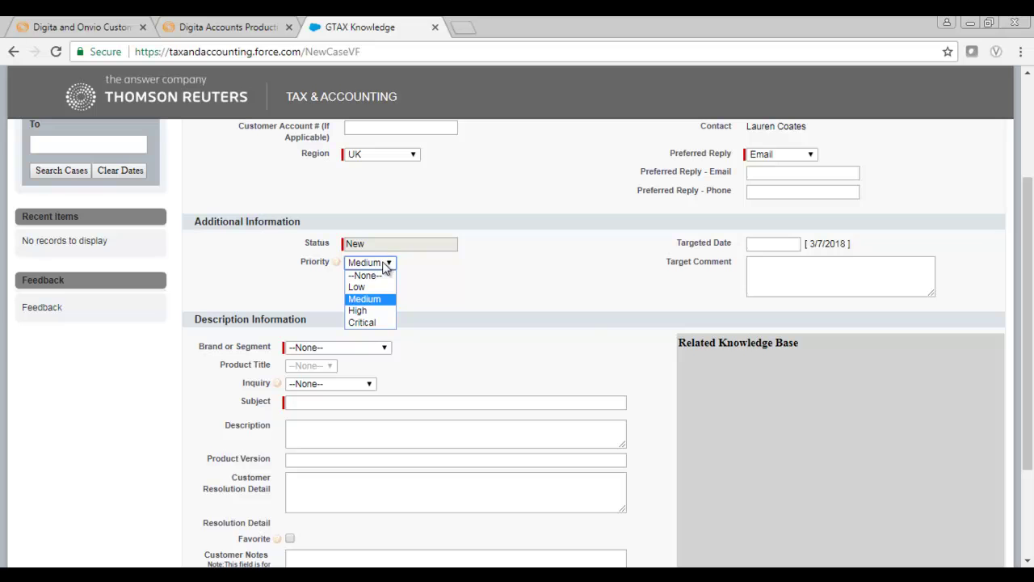
Step: Keep Priority at Medium and select brand Digita with product title Practice Management
click(386, 268)
click(374, 347)
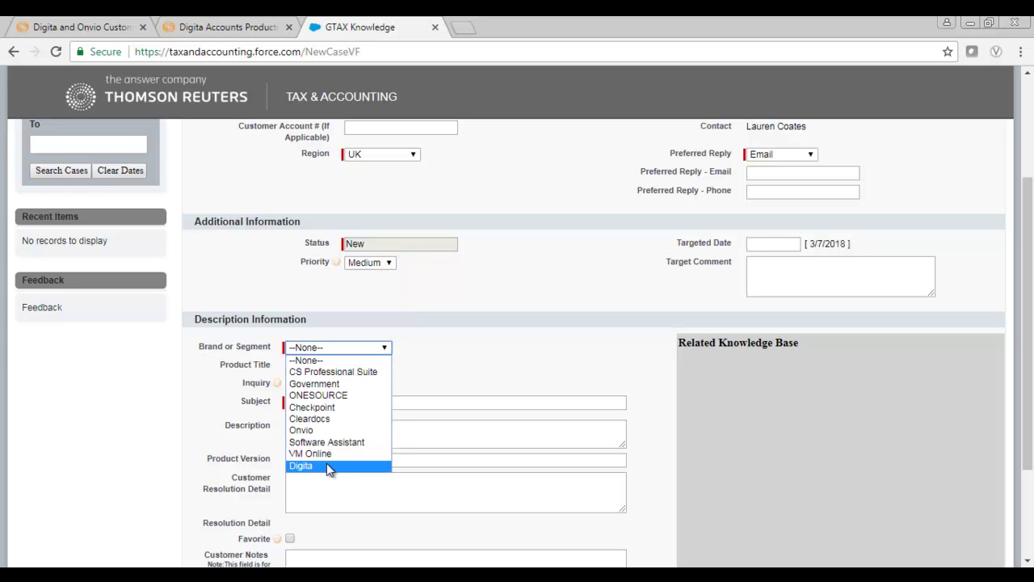
click(326, 465)
click(340, 367)
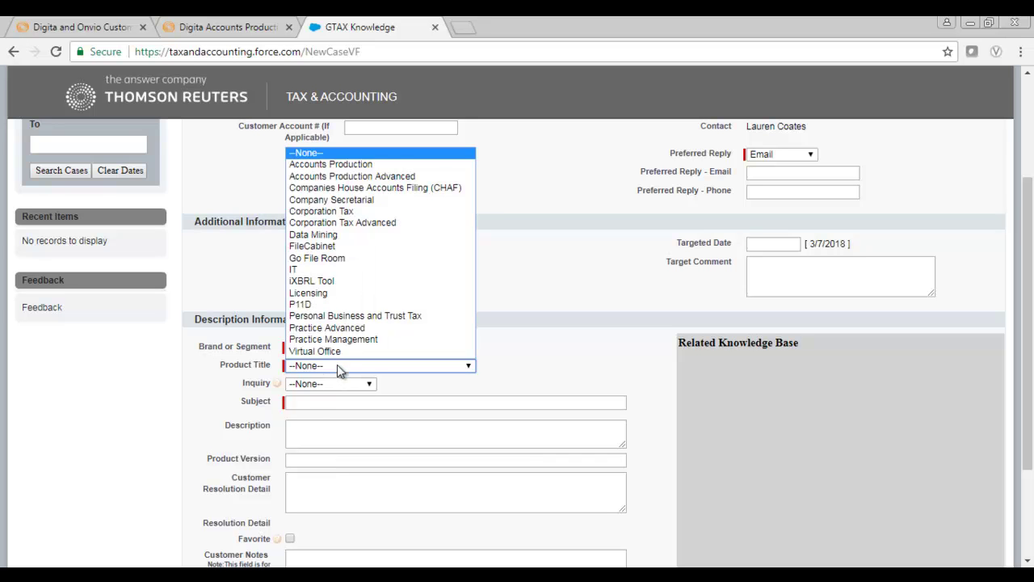
click(332, 340)
Step: Enter subject 'I cannot access the module' and a description of the error received
click(320, 403)
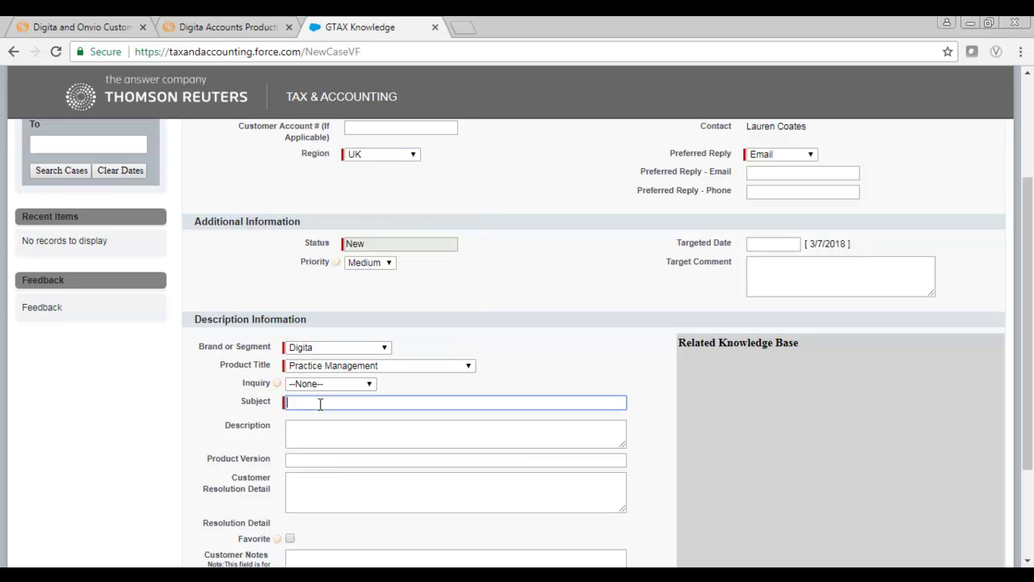
text(I cannot access the module)
key(Tab)
text(I am receiving the attached error when I open)
text(dule)
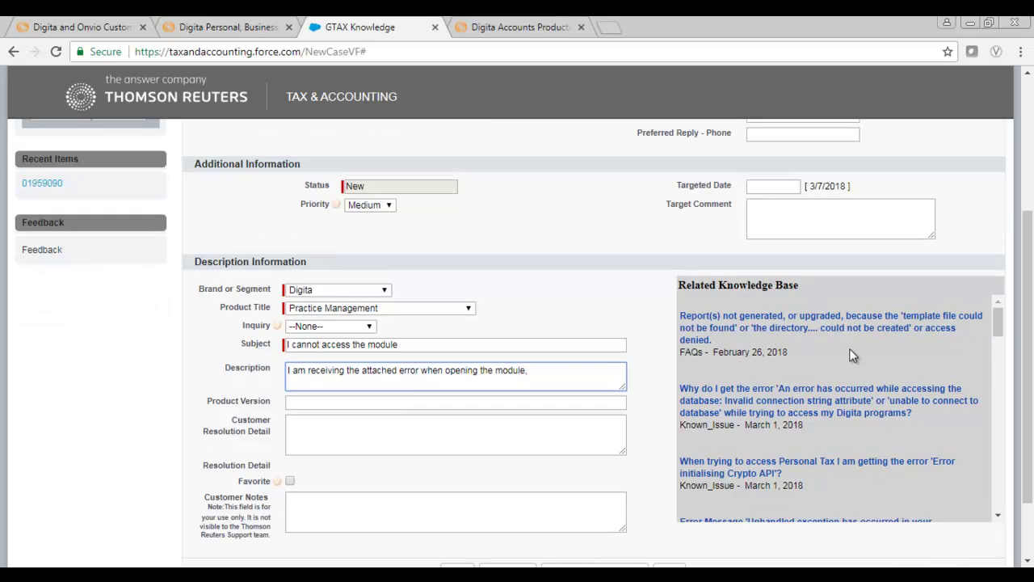
drag(1001, 323, 1000, 366)
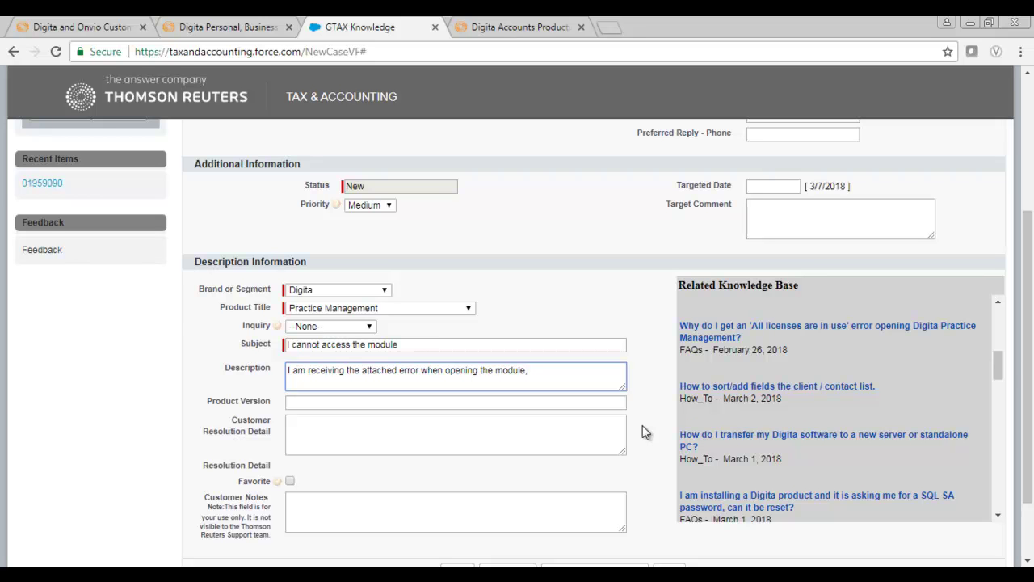
drag(1030, 356, 1030, 400)
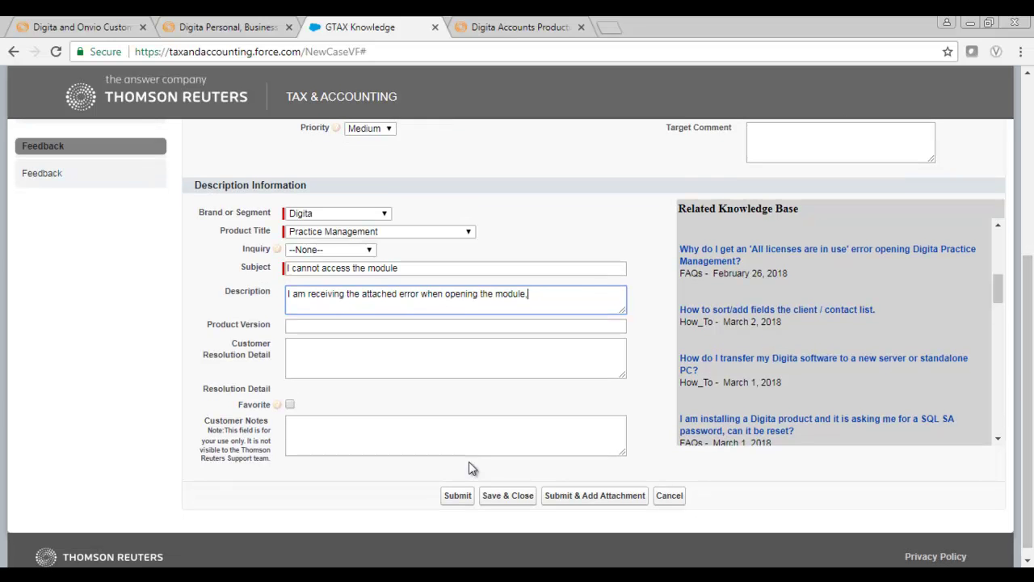